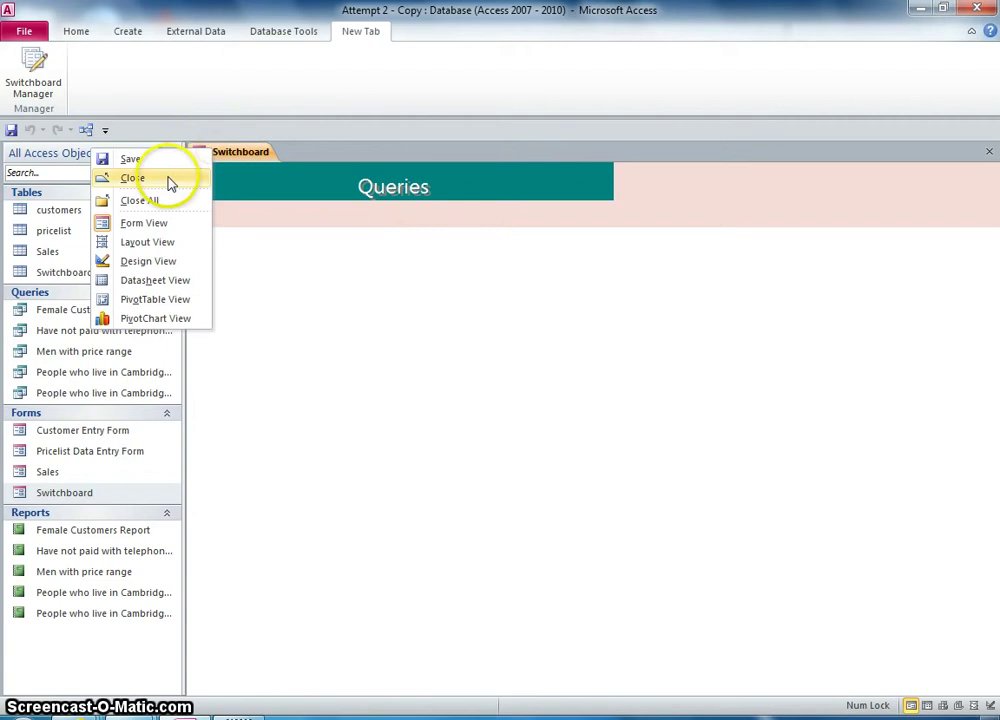
Close the Switchboard form and view the new item settings for the Queries page in the Switchboard Manager.
click(170, 183)
click(37, 67)
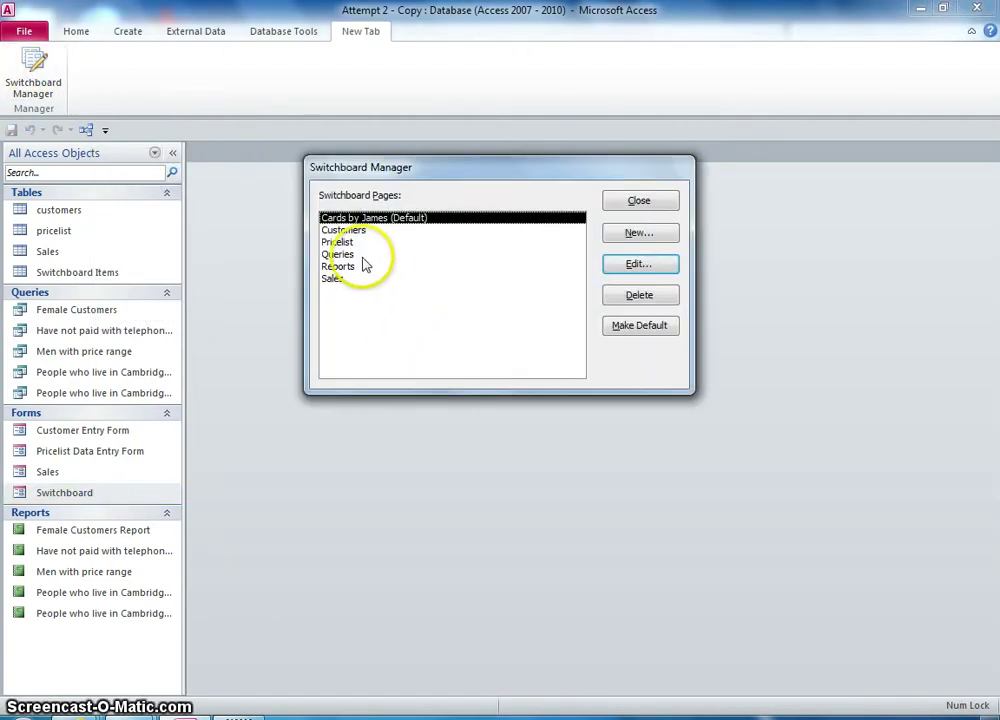
click(366, 243)
click(358, 255)
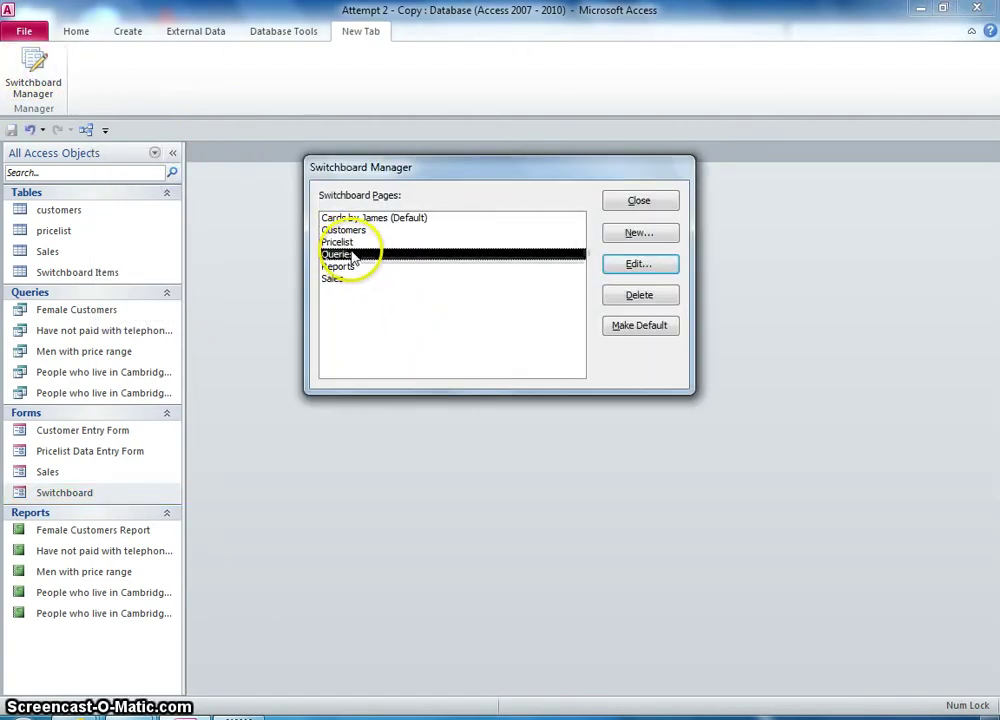
click(640, 265)
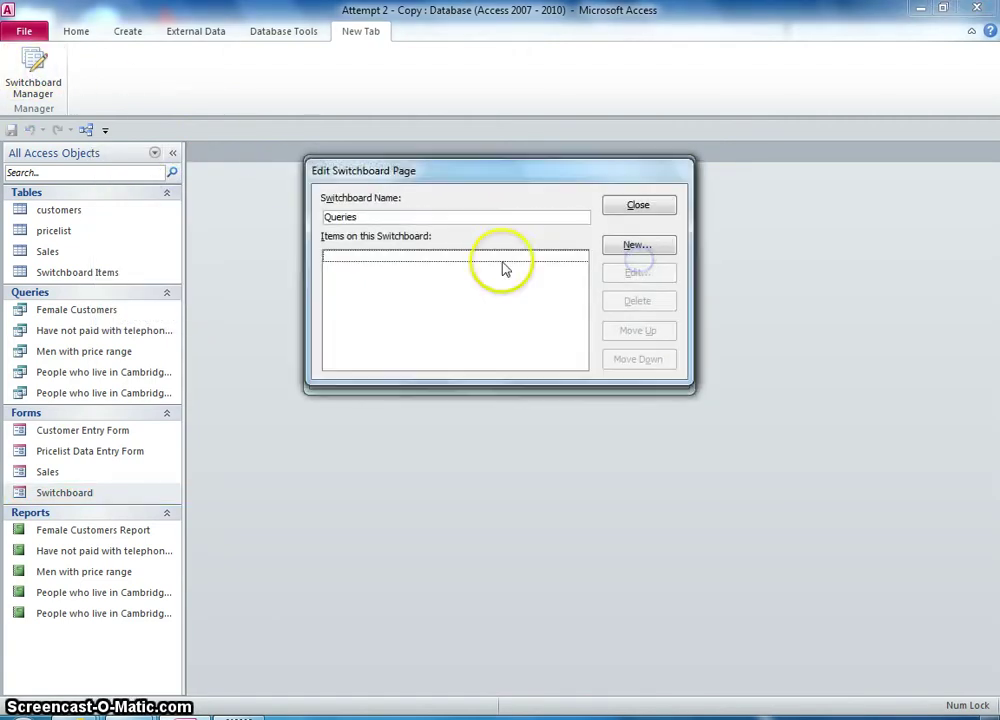
click(638, 252)
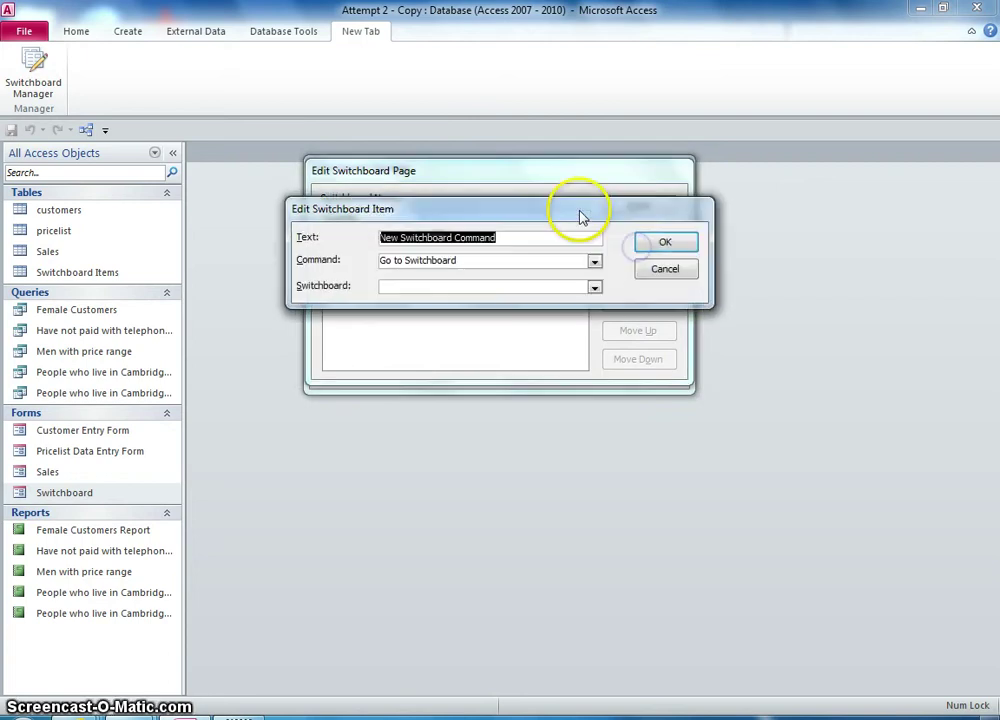
click(670, 269)
click(643, 210)
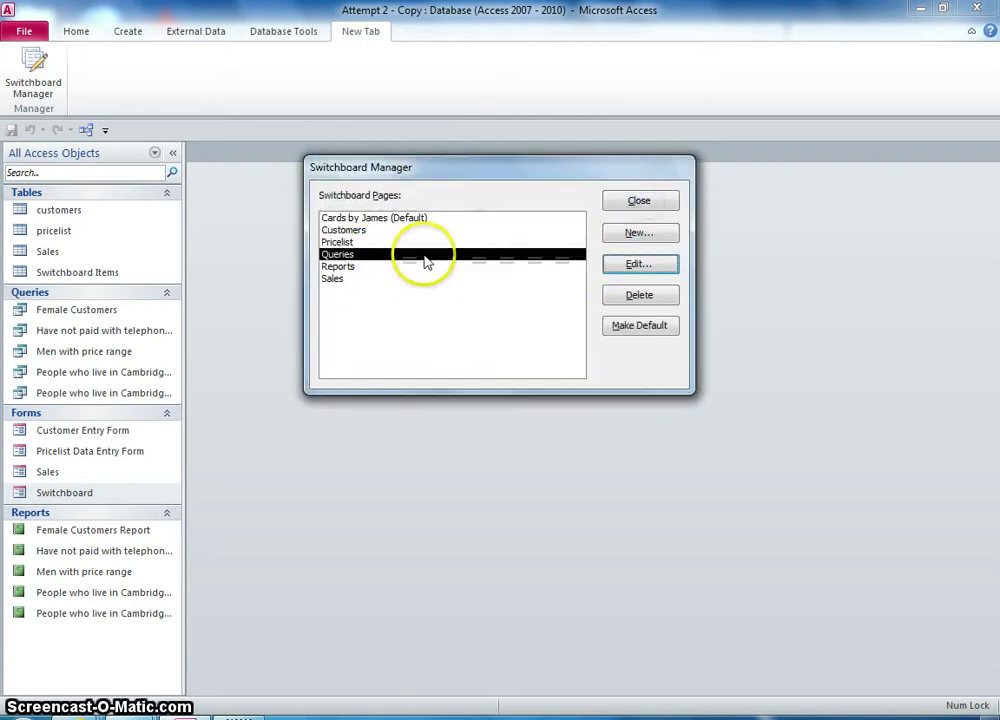
Examine the commands offered for a new item on the Queries switchboard page, without adding an item.
click(637, 264)
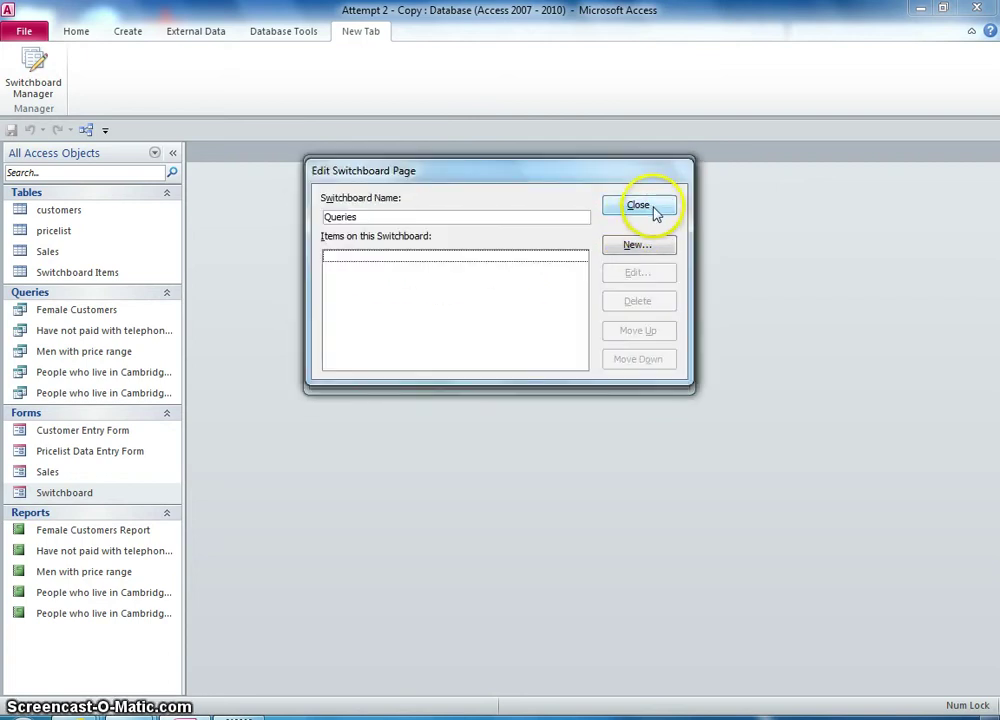
click(636, 247)
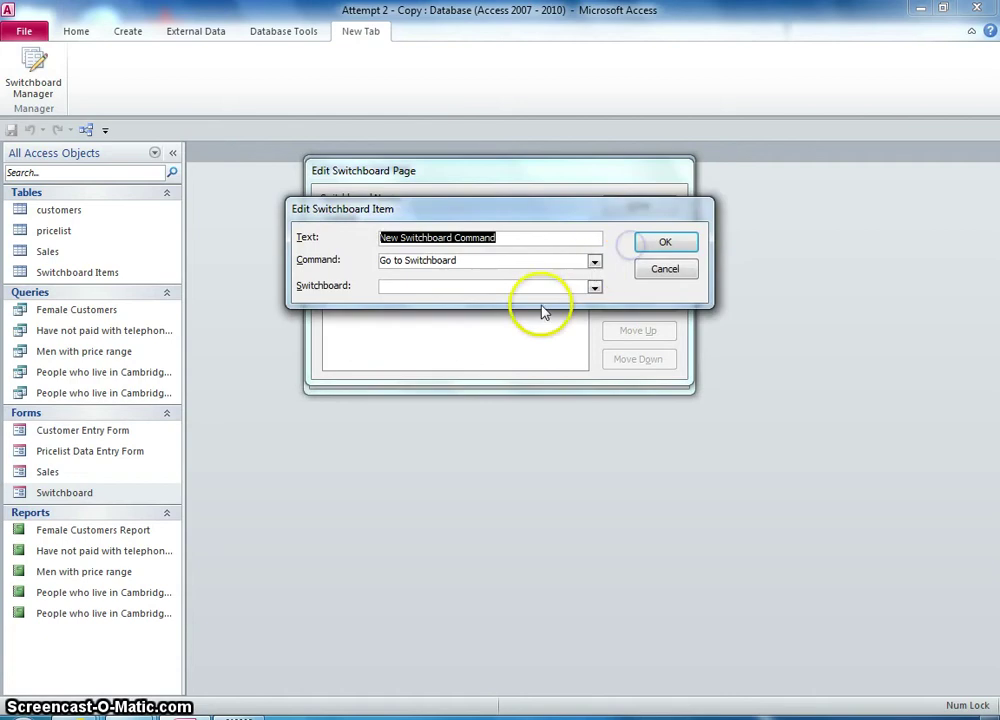
click(595, 262)
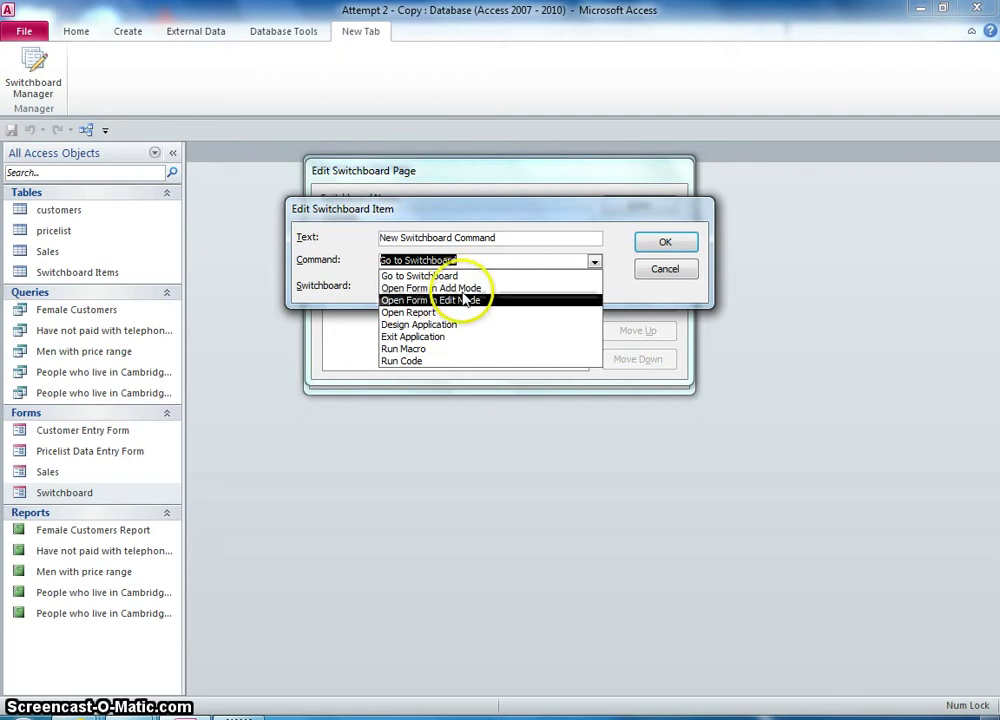
click(645, 268)
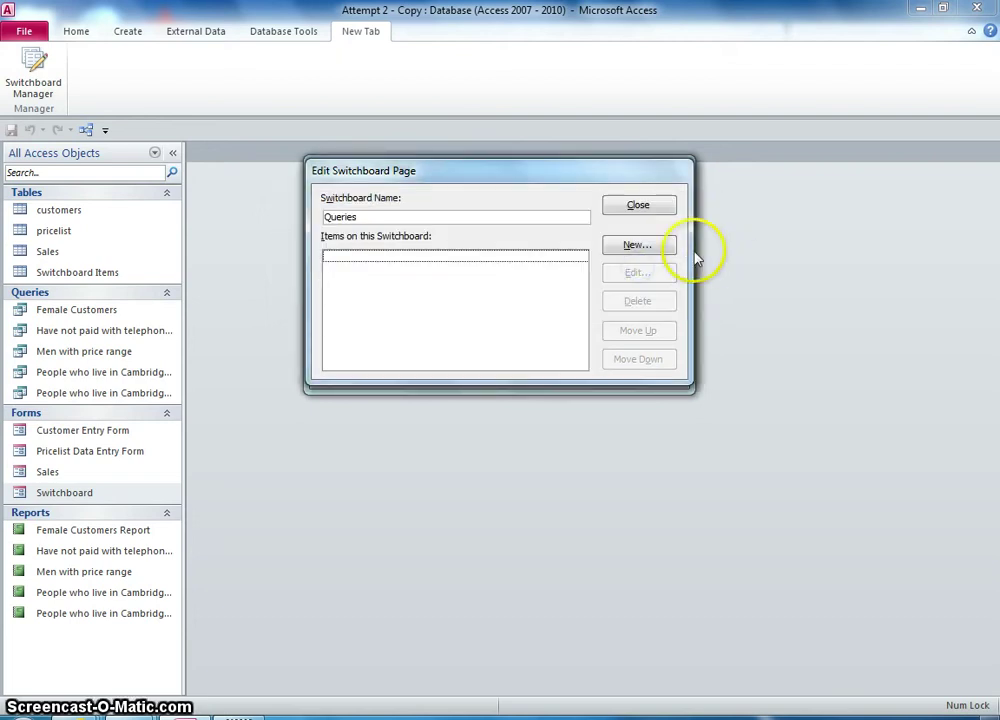
click(648, 207)
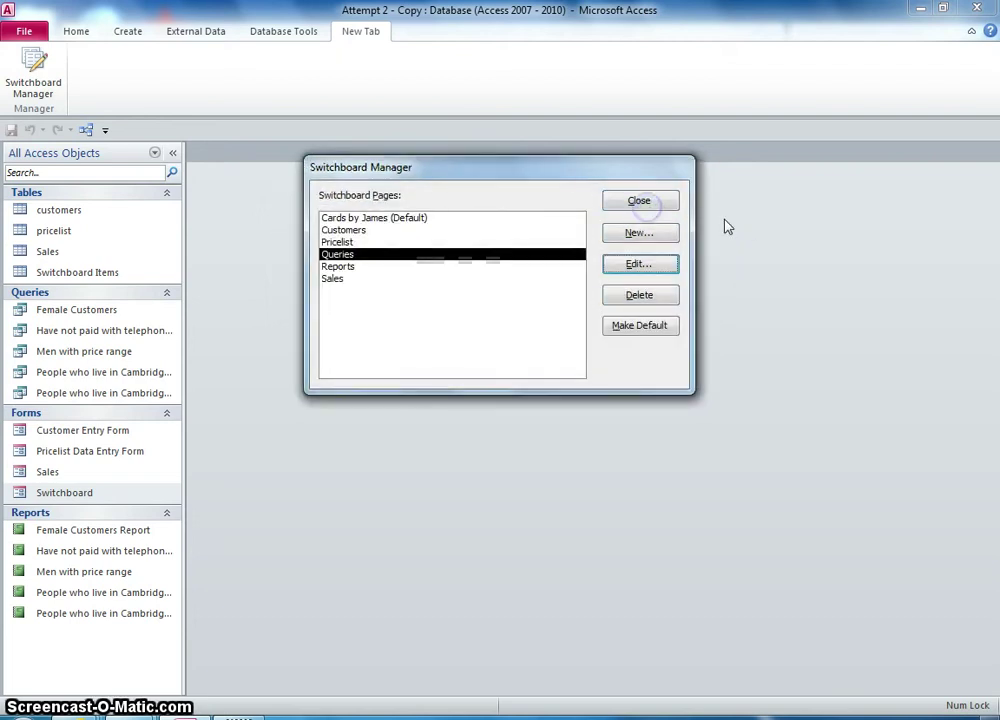
click(640, 204)
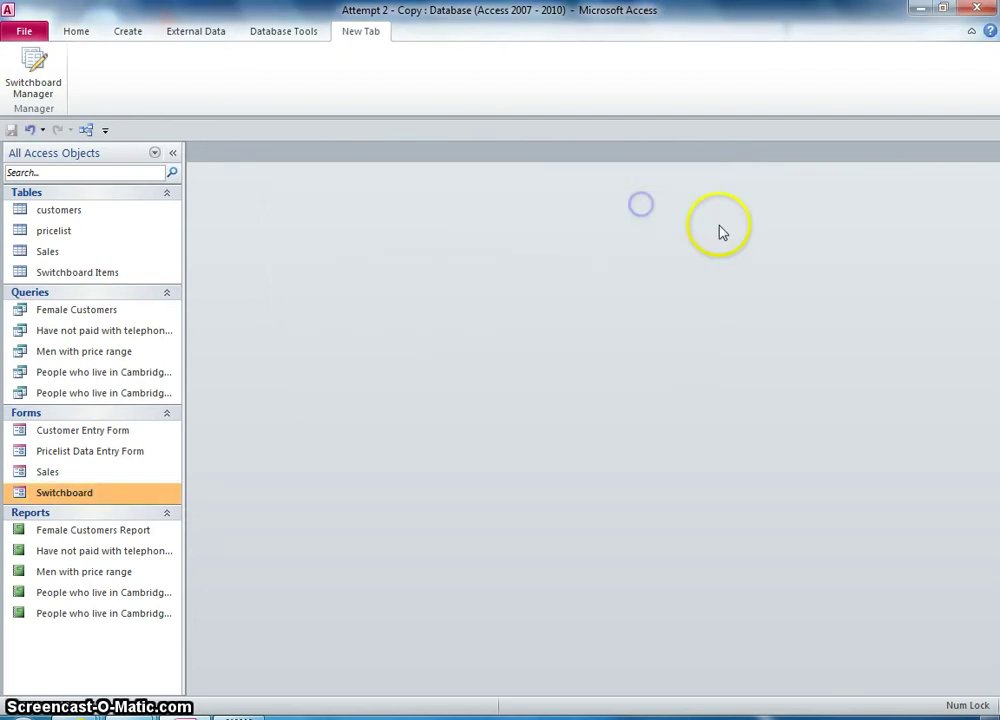
Create a new macro and add an OpenQuery action to it.
click(84, 33)
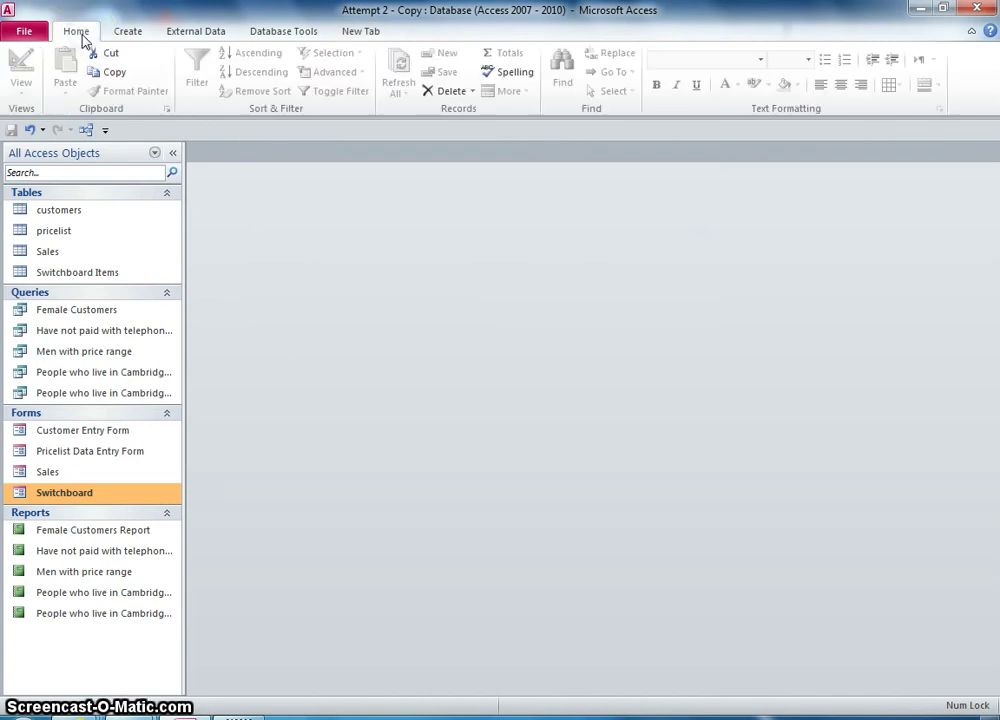
click(138, 34)
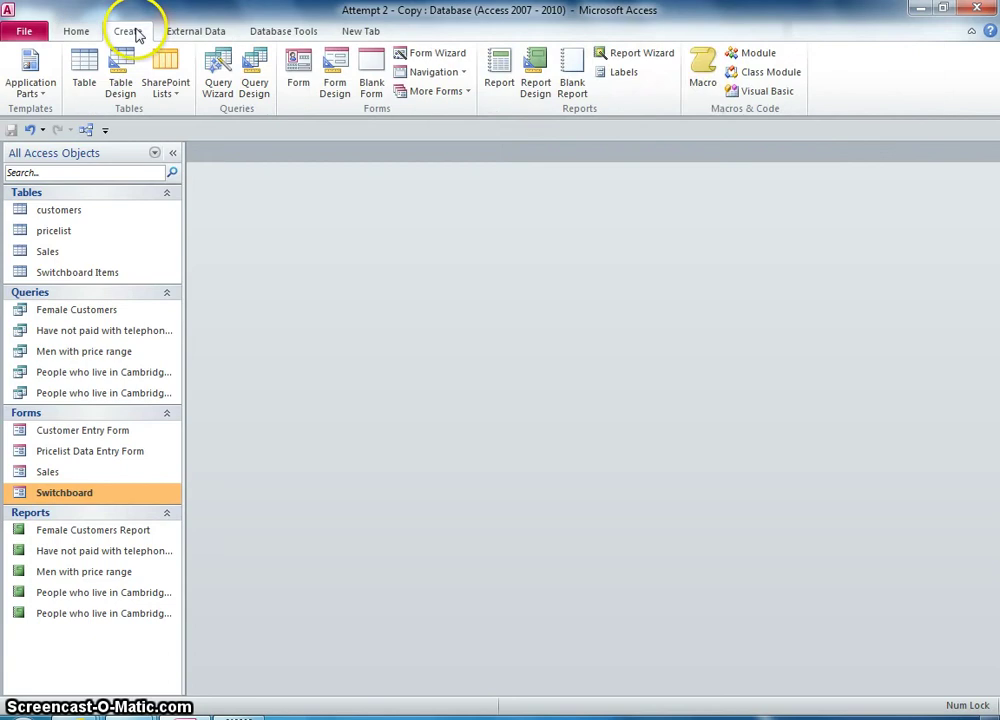
click(704, 80)
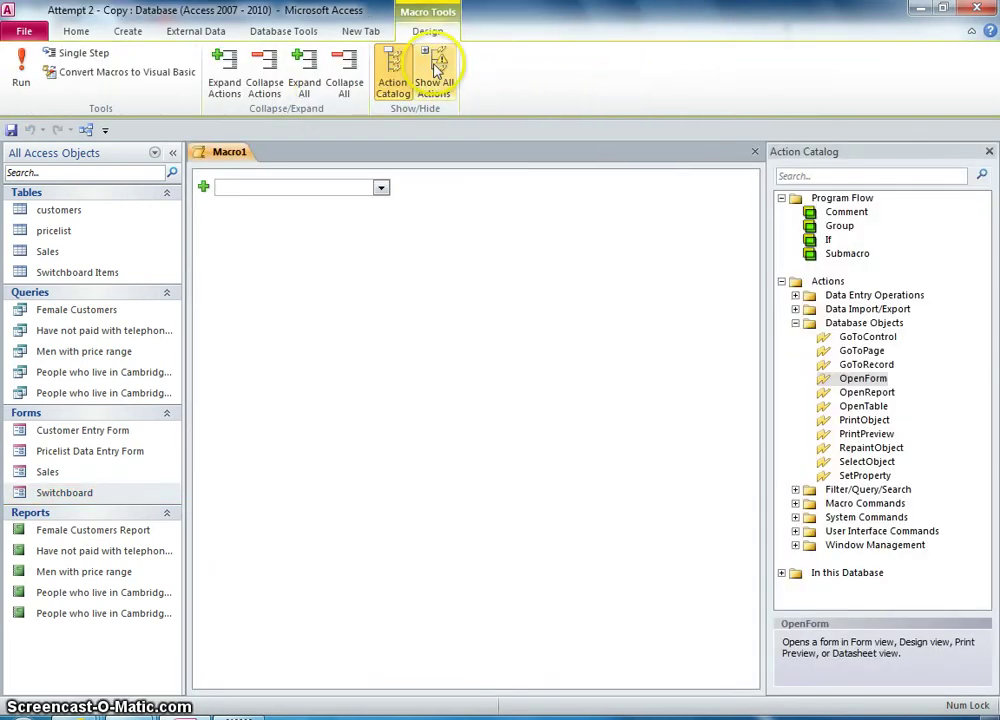
click(346, 212)
click(381, 188)
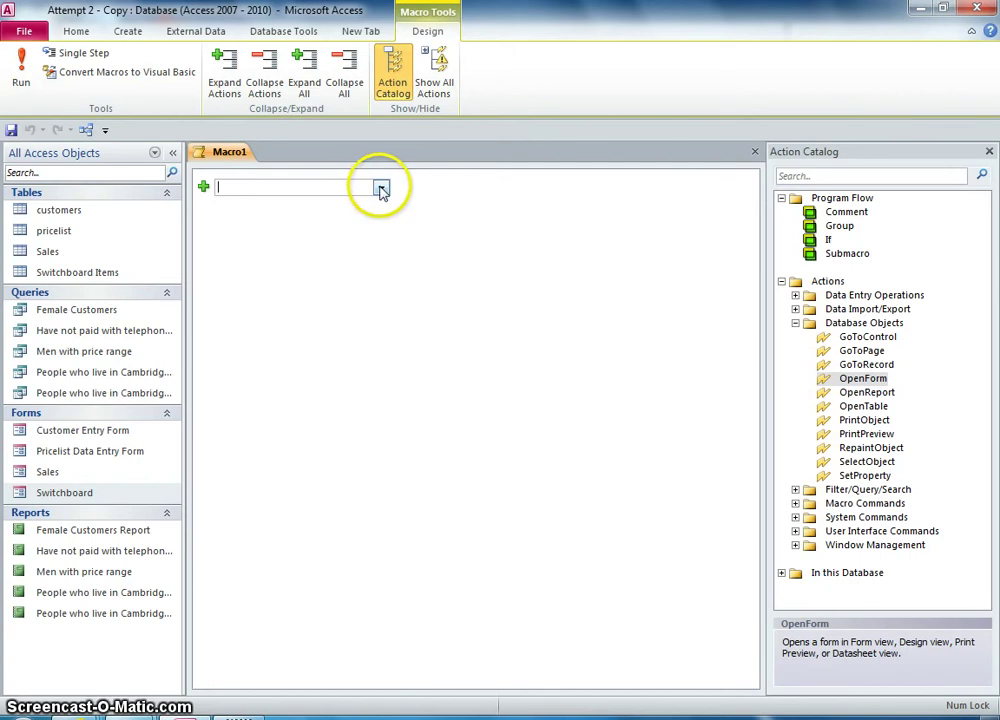
drag(386, 232, 375, 380)
click(276, 415)
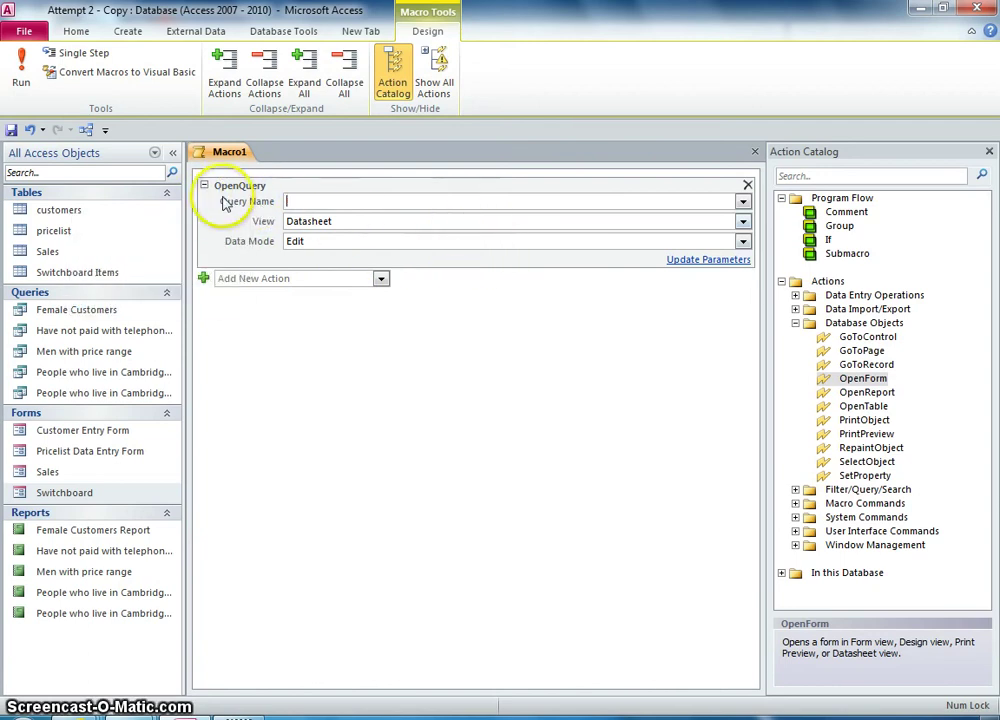
Set the OpenQuery action to open the Female Customers query in Datasheet view.
click(743, 202)
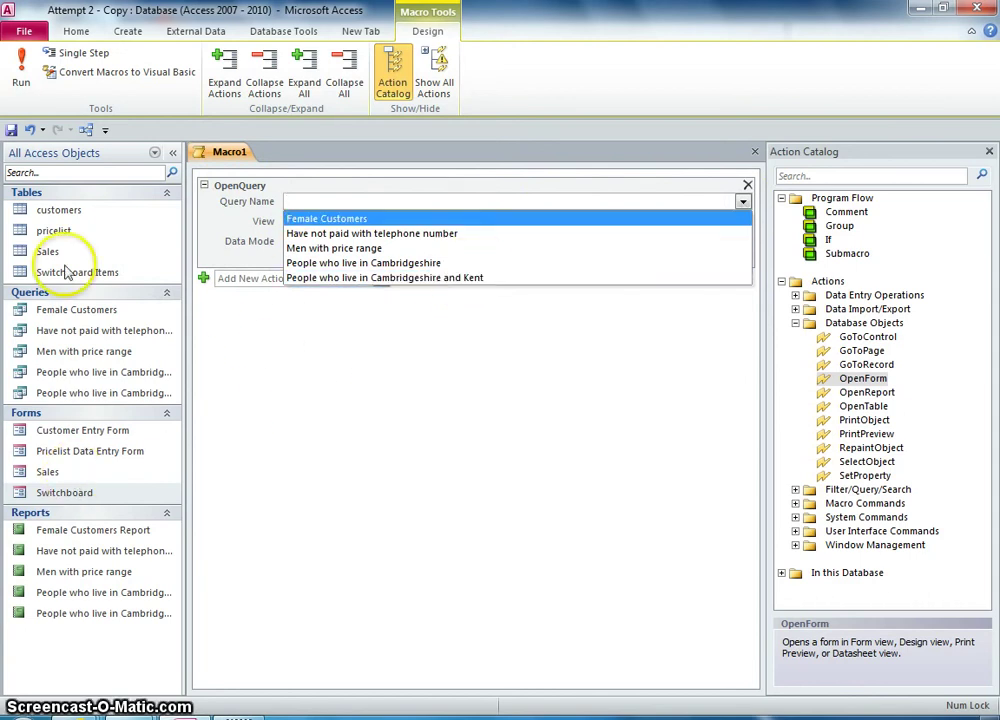
click(352, 219)
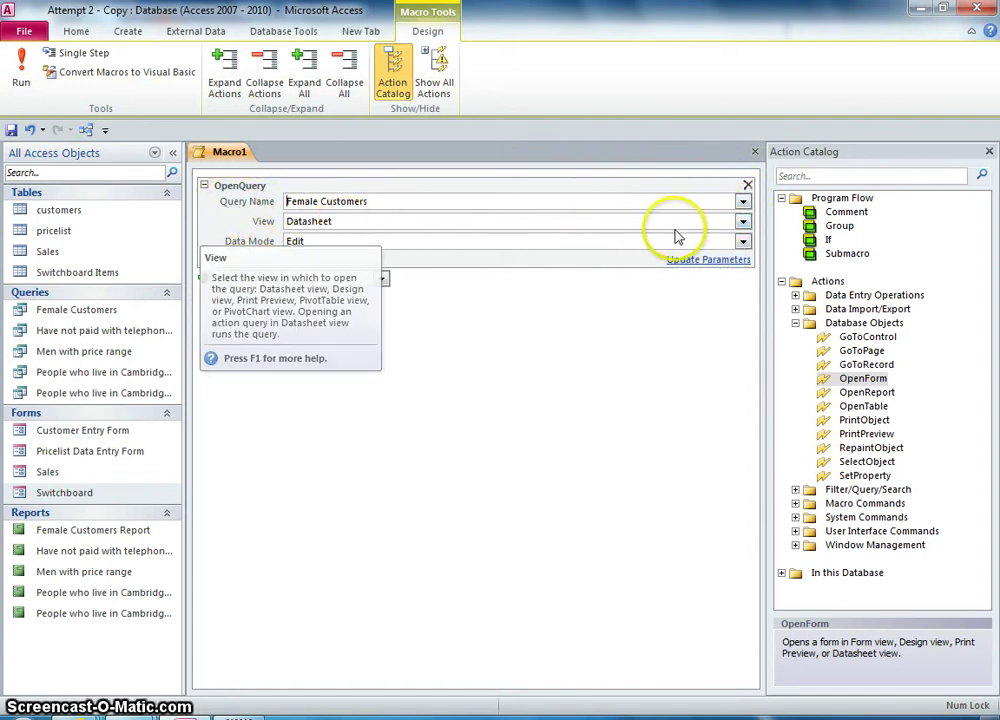
click(743, 223)
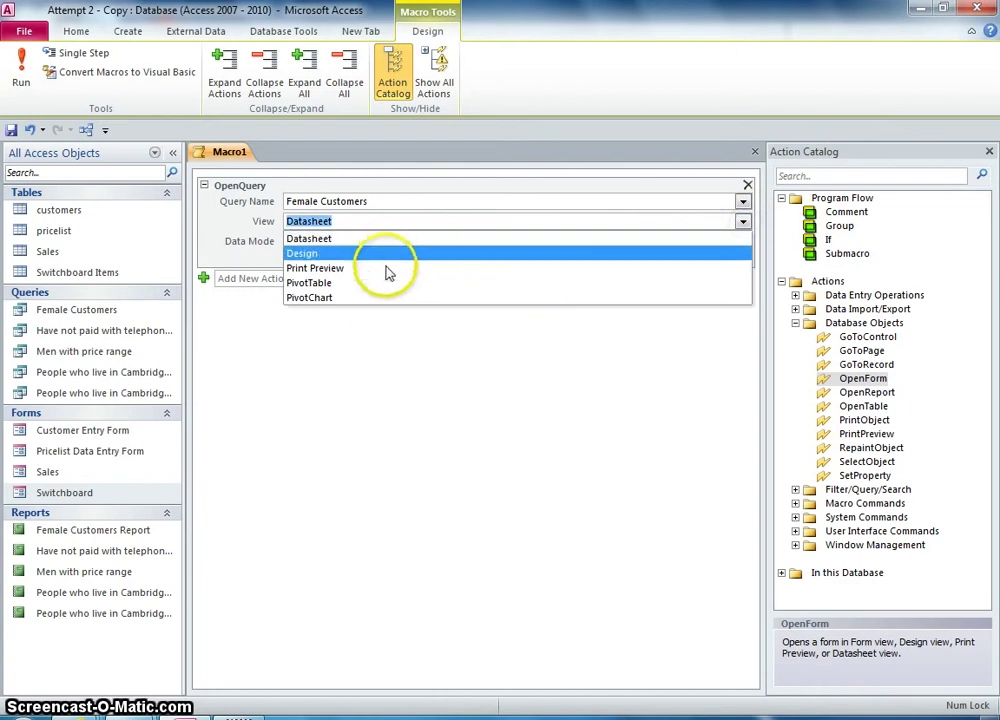
click(330, 239)
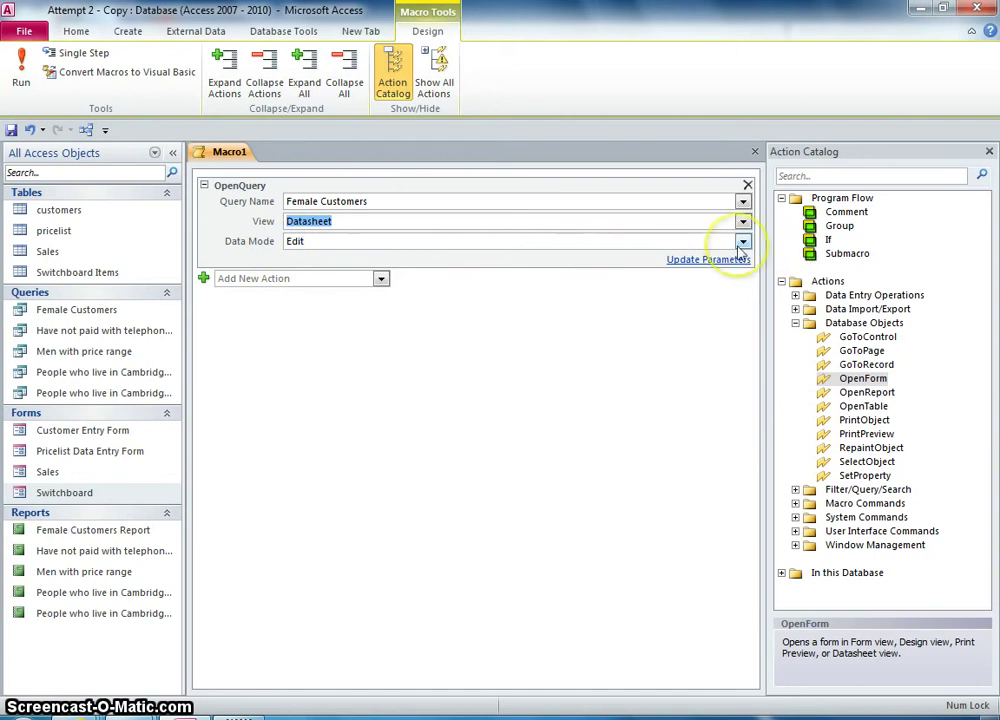
click(520, 330)
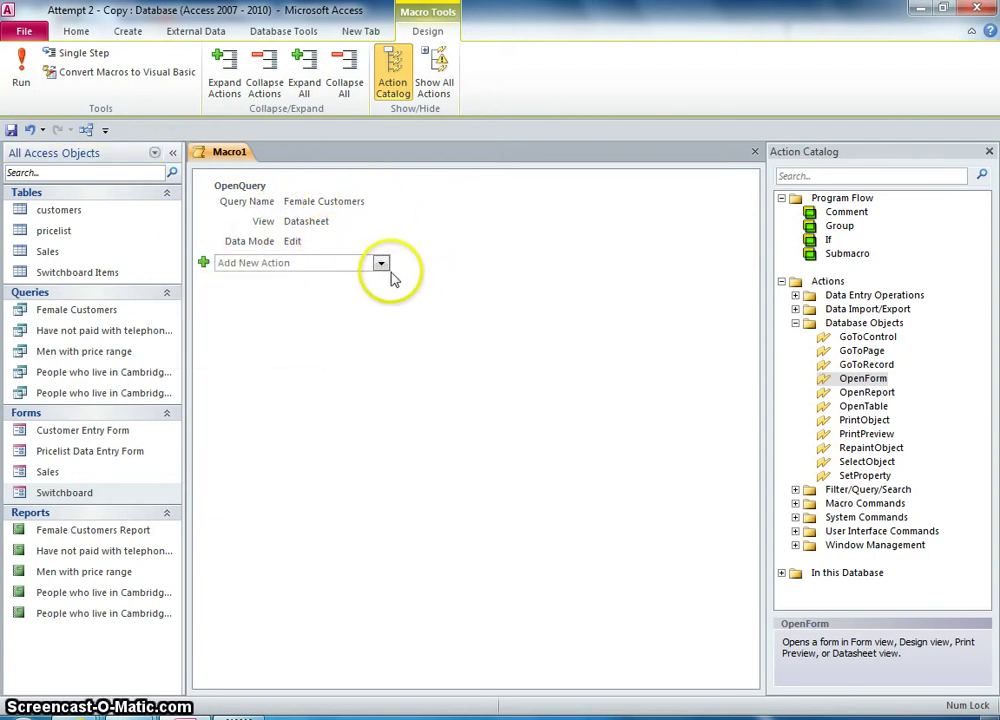
Add a MessageBox action below the OpenQuery action in the macro.
click(381, 264)
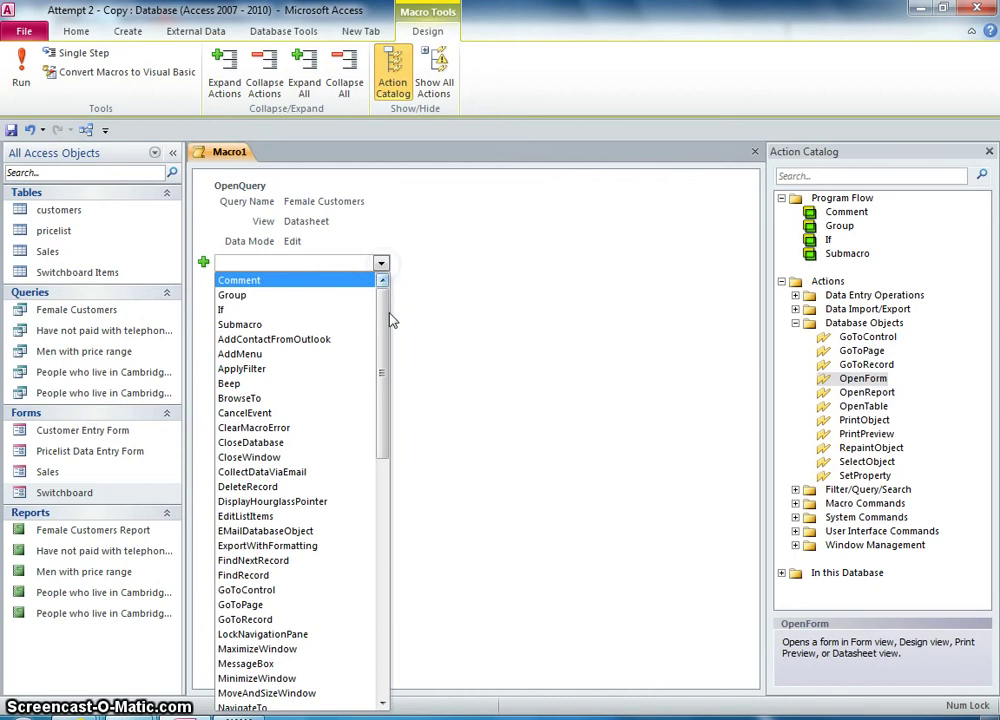
drag(383, 330, 390, 605)
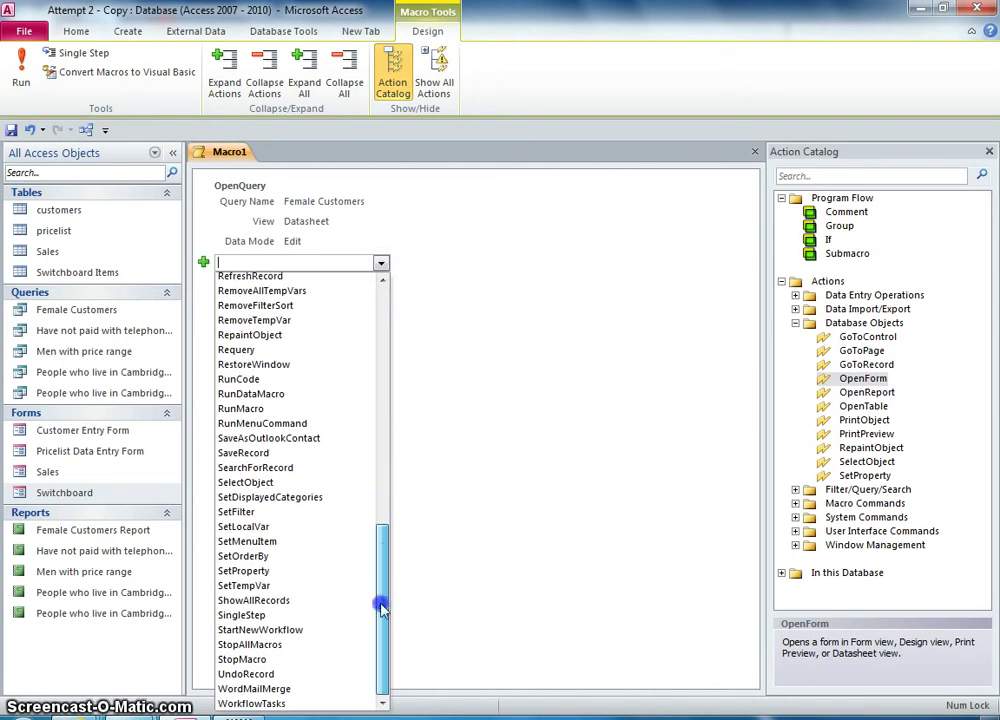
drag(381, 588, 375, 357)
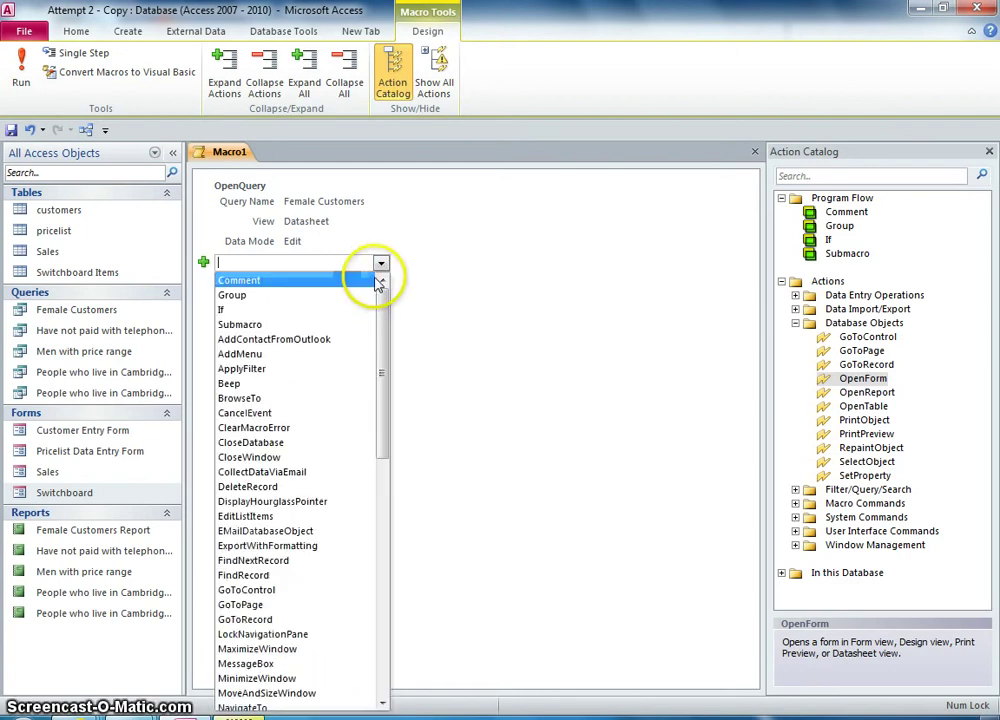
drag(384, 266, 388, 614)
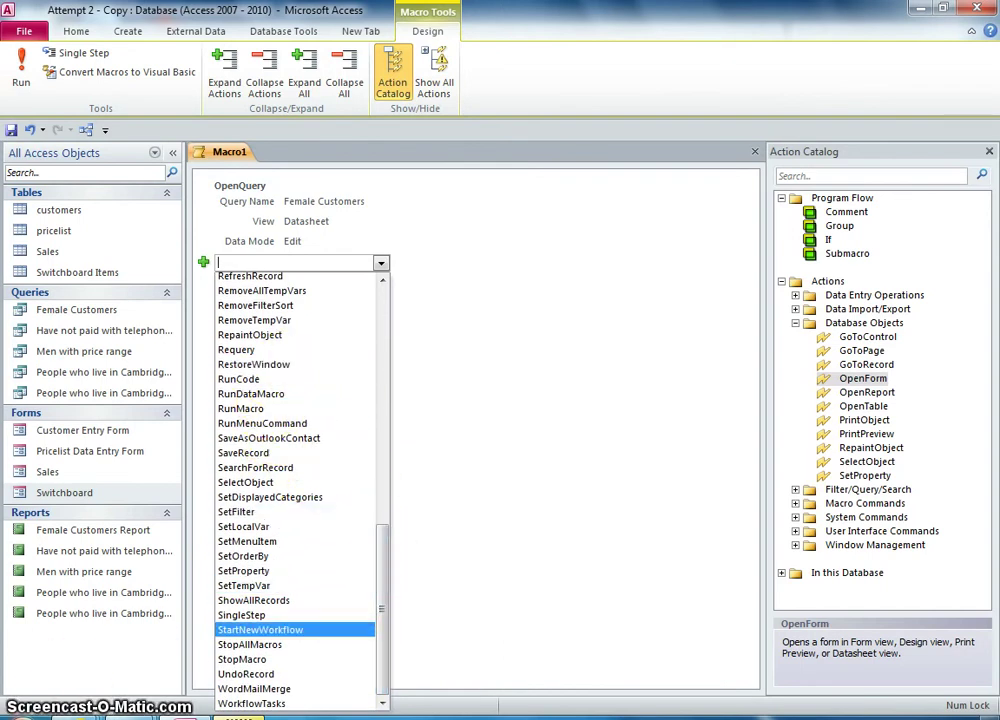
scroll(324, 462, up, 15)
drag(379, 379, 380, 470)
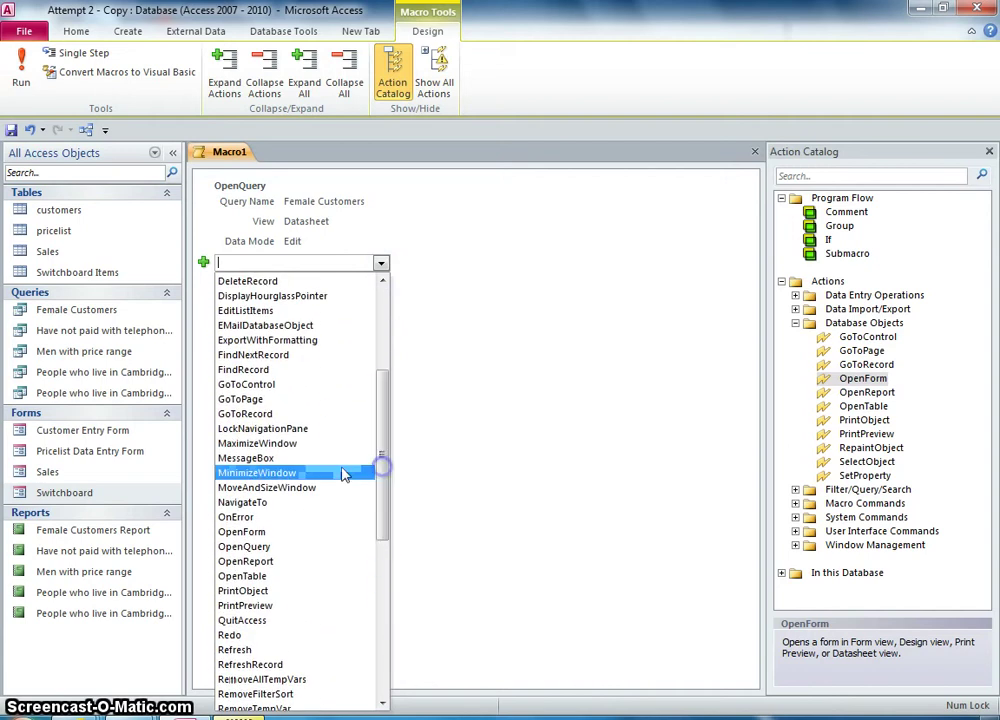
click(268, 459)
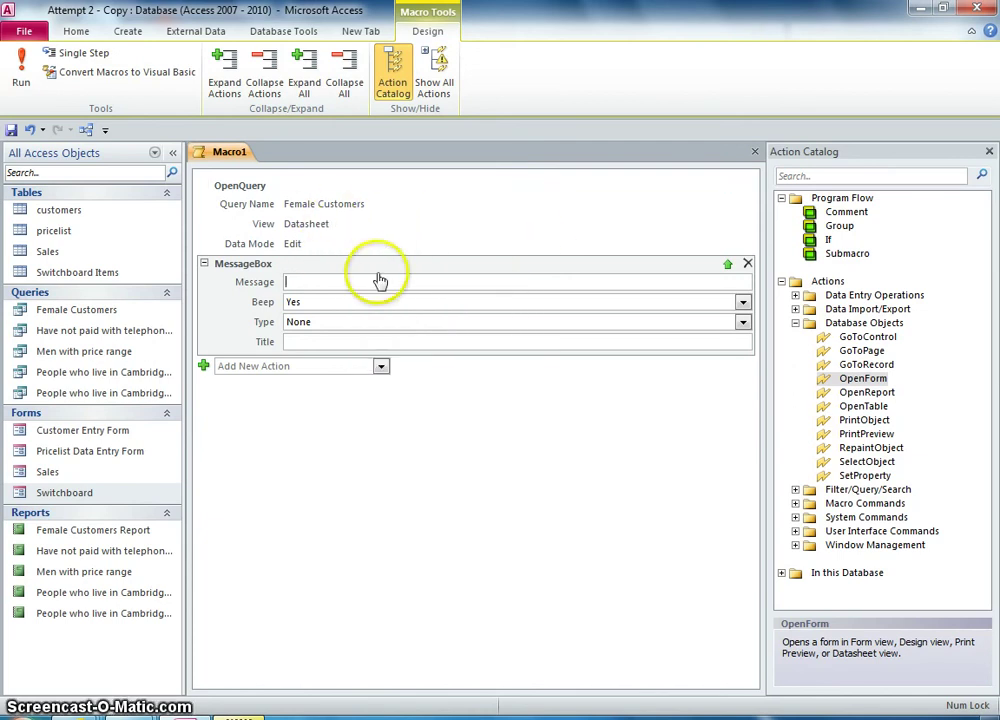
Give the message box the message "To edit query please select design view" and the title "Female Customers".
text(To)
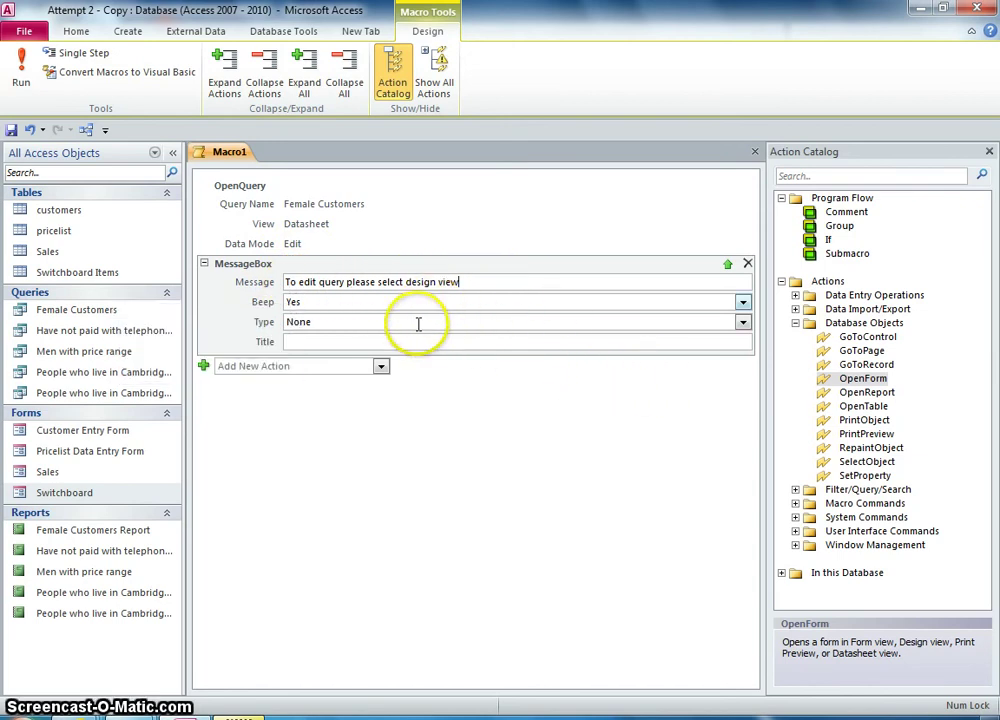
click(334, 341)
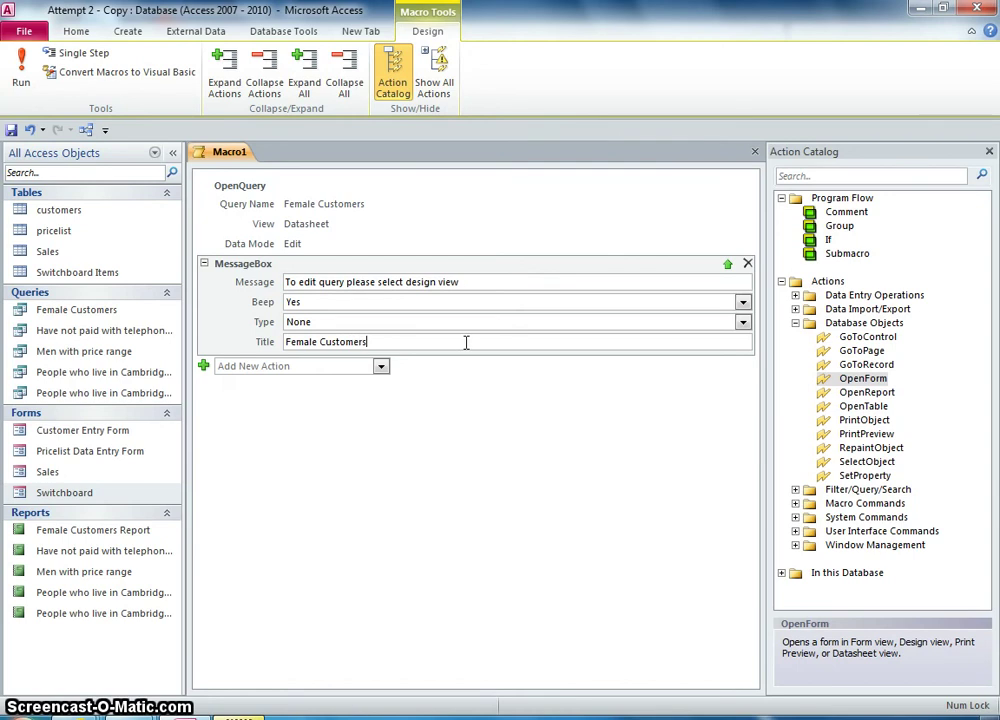
click(475, 401)
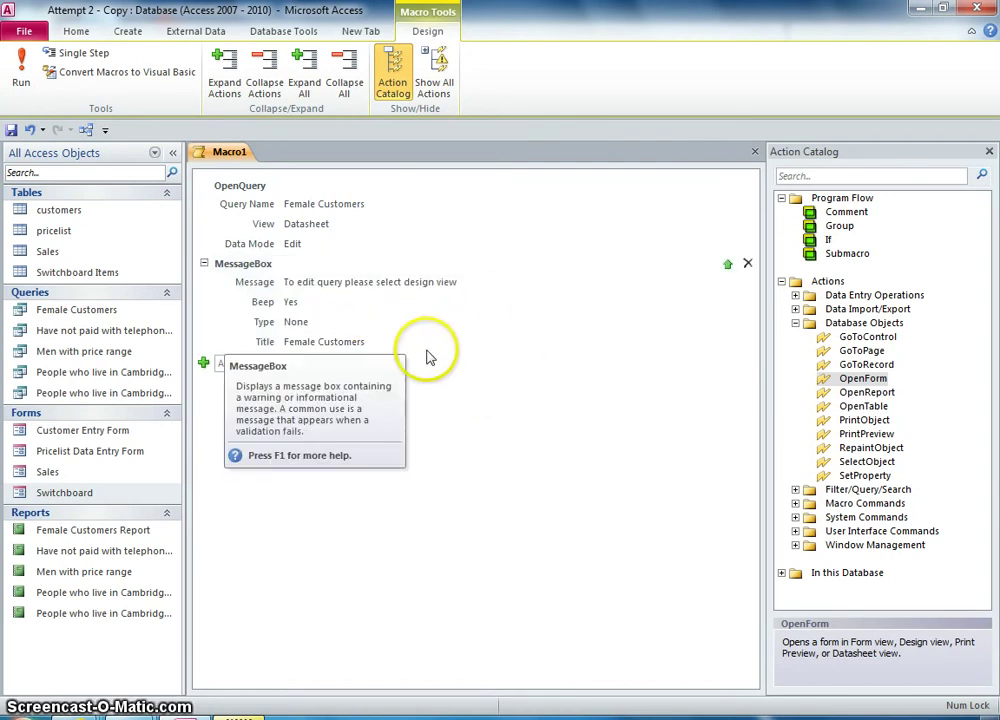
click(574, 325)
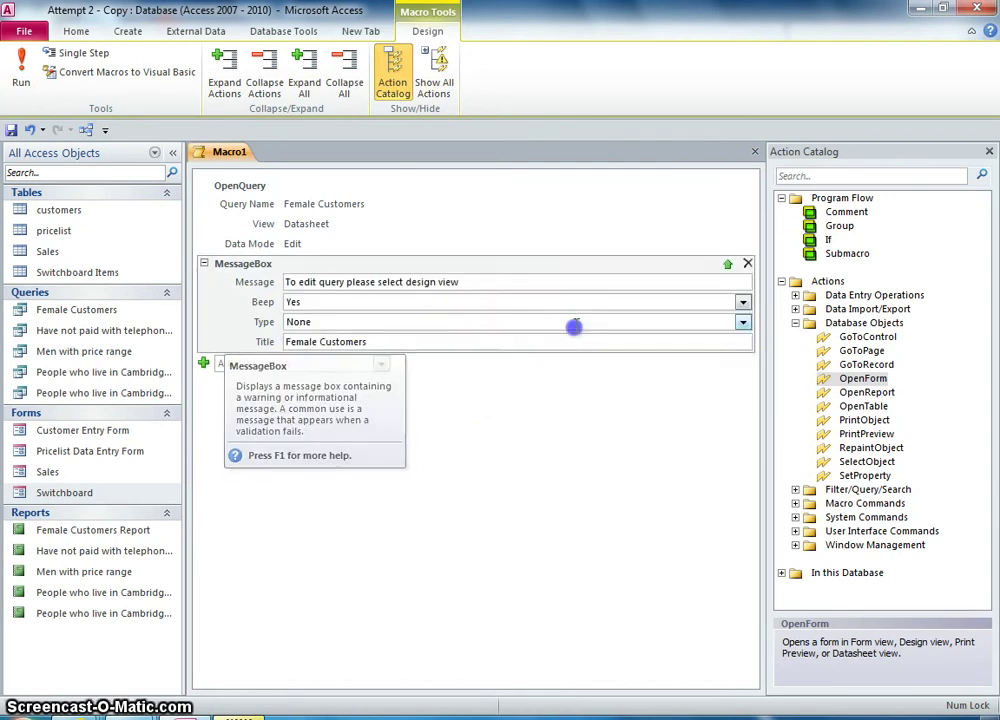
click(335, 195)
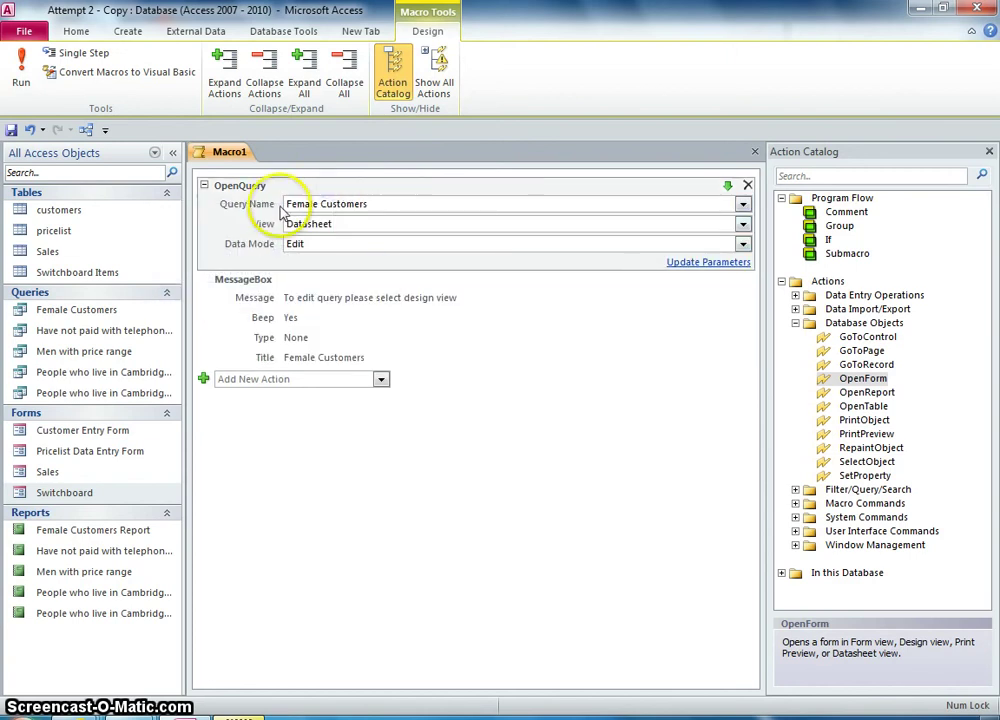
click(437, 294)
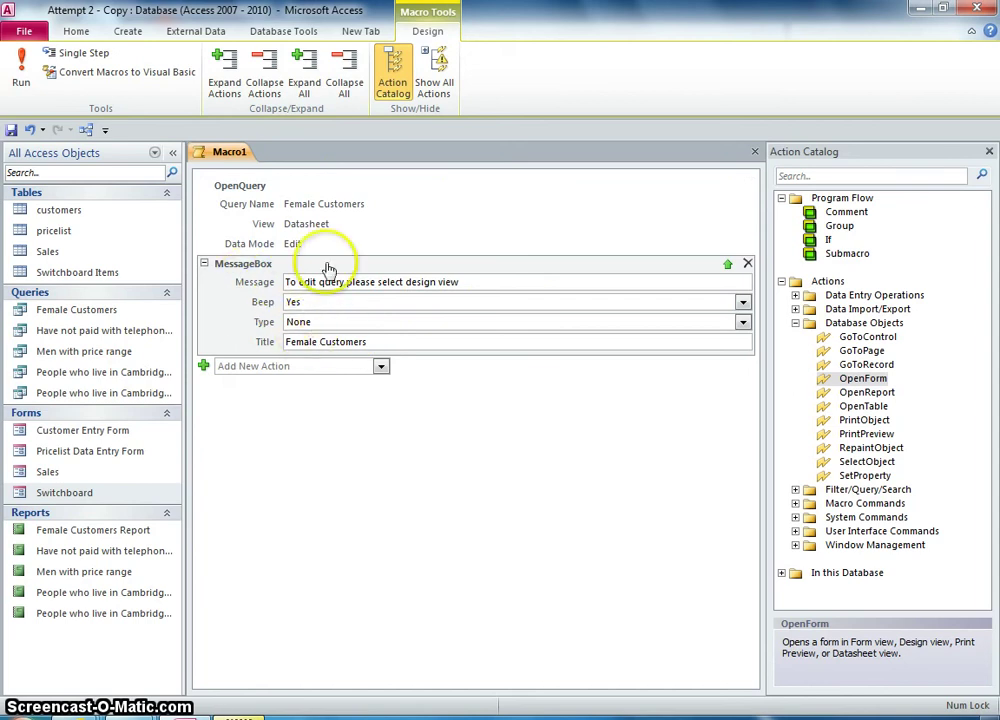
click(571, 421)
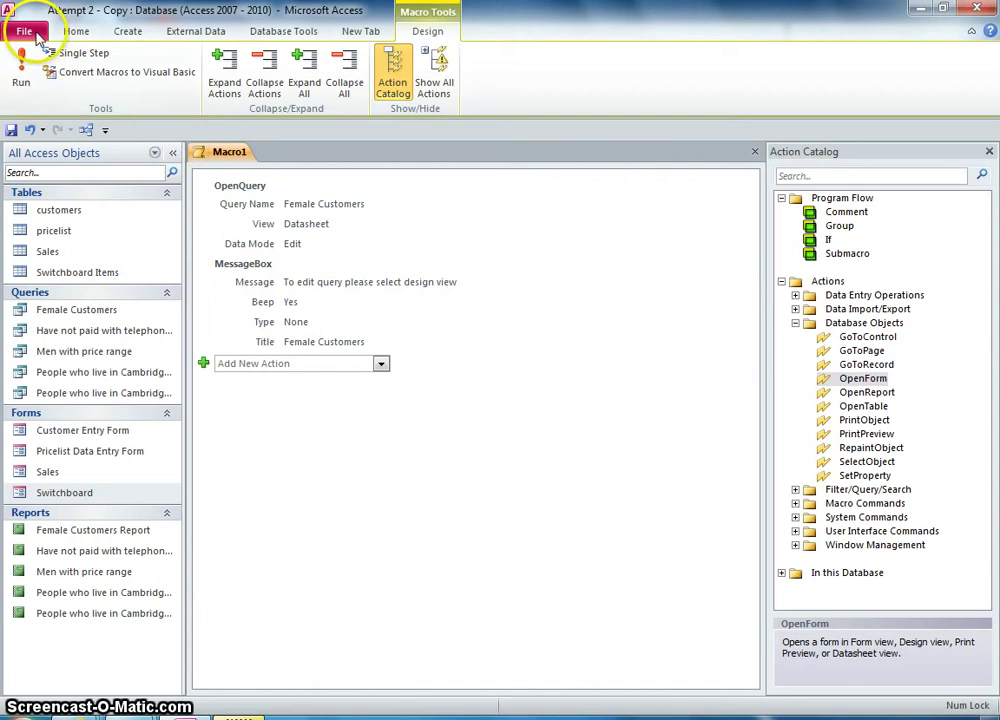
Save the macro under the name "Female Customers".
click(24, 31)
click(27, 64)
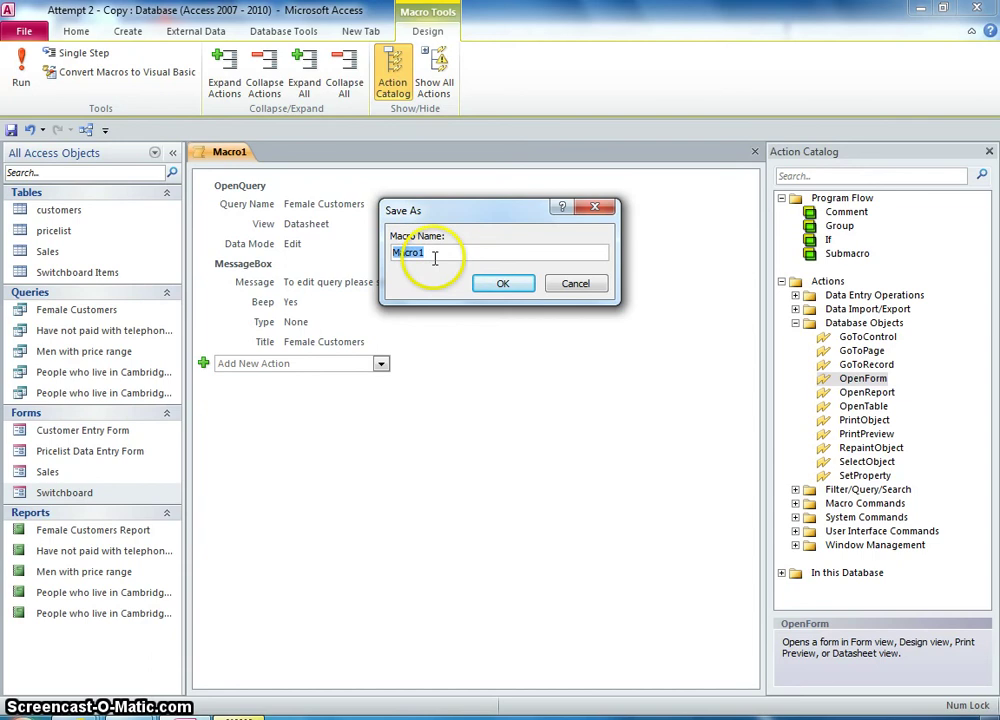
drag(443, 220, 499, 261)
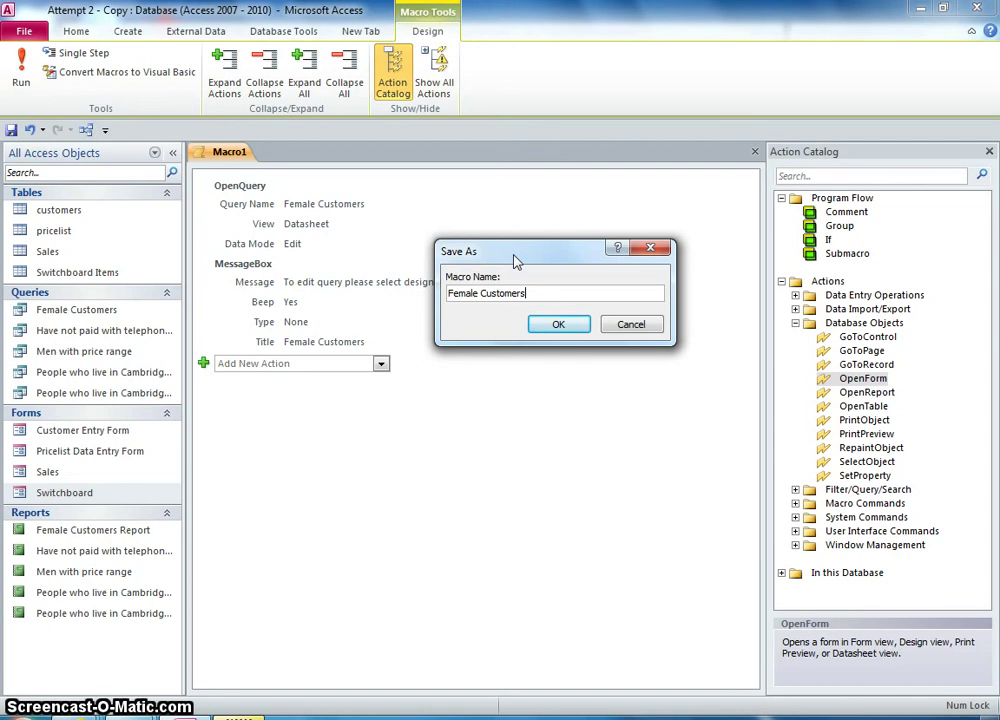
click(558, 324)
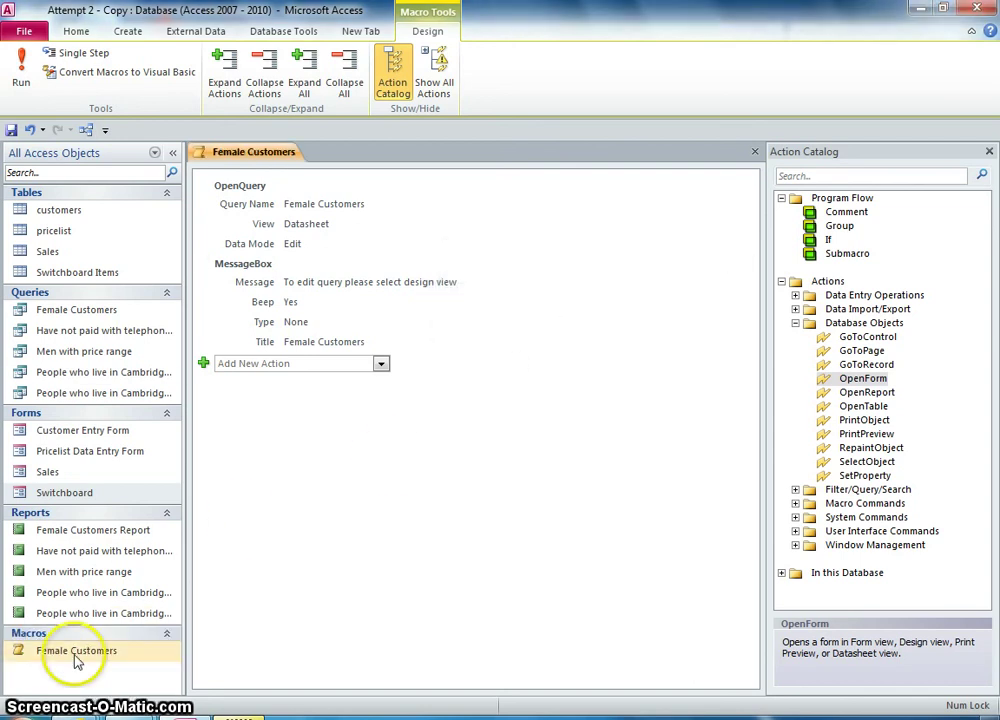